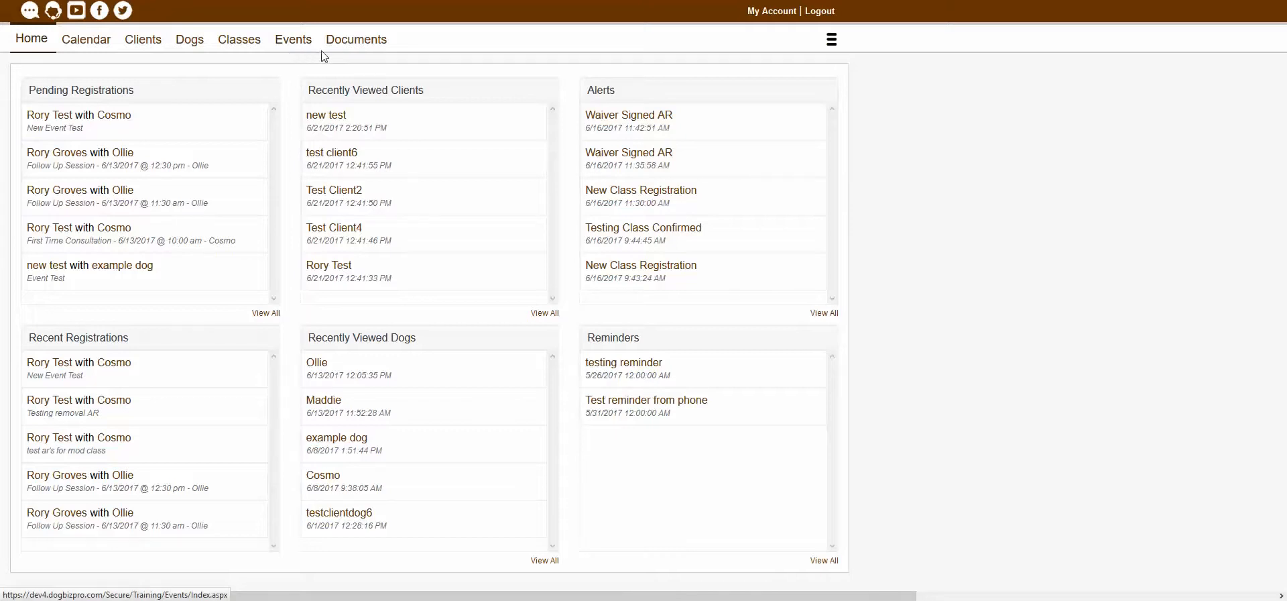
# Step: Open the scheduled event "new test event" and start adding a registration for the client matching "new"
pyautogui.click(293, 51)
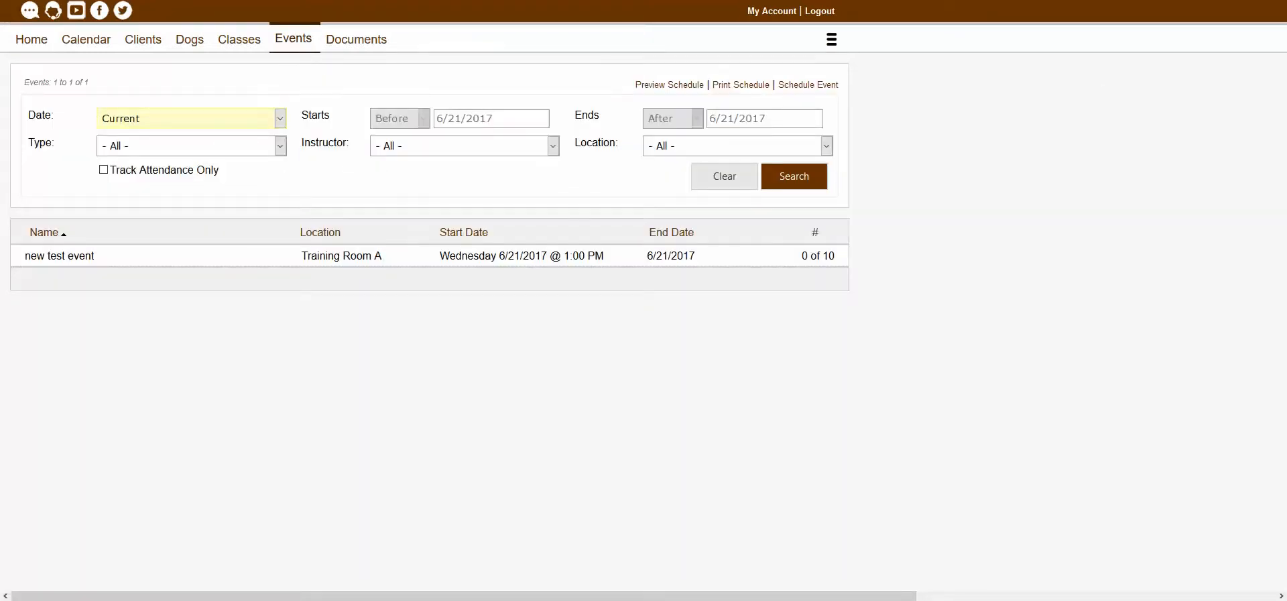
pyautogui.click(331, 258)
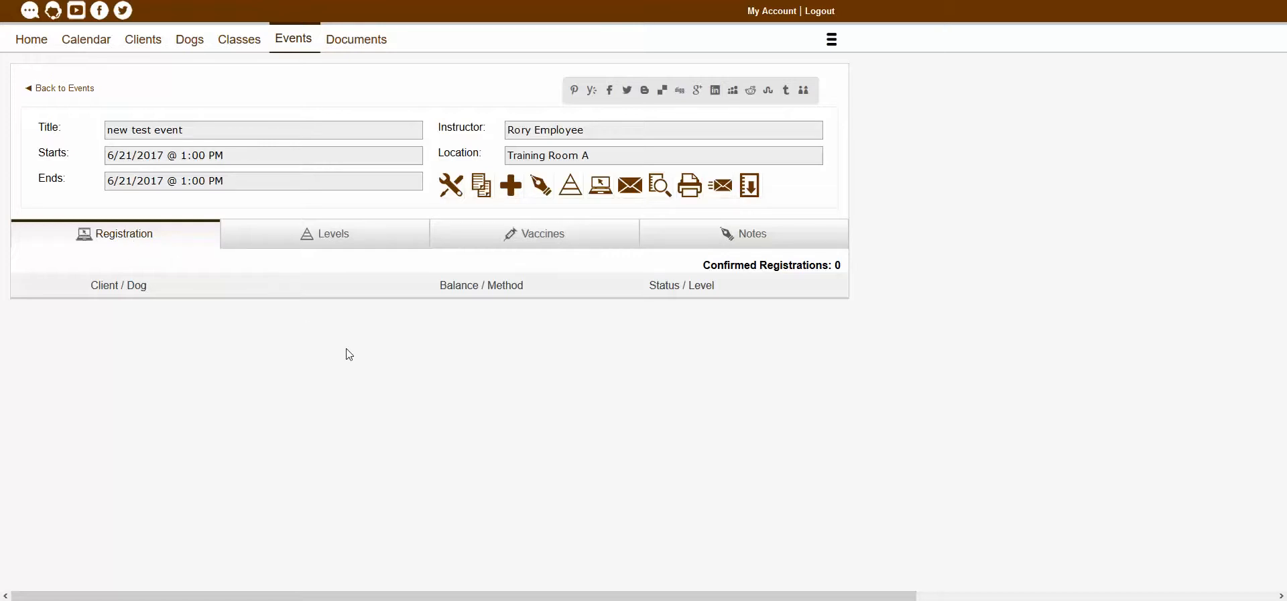
pyautogui.click(517, 188)
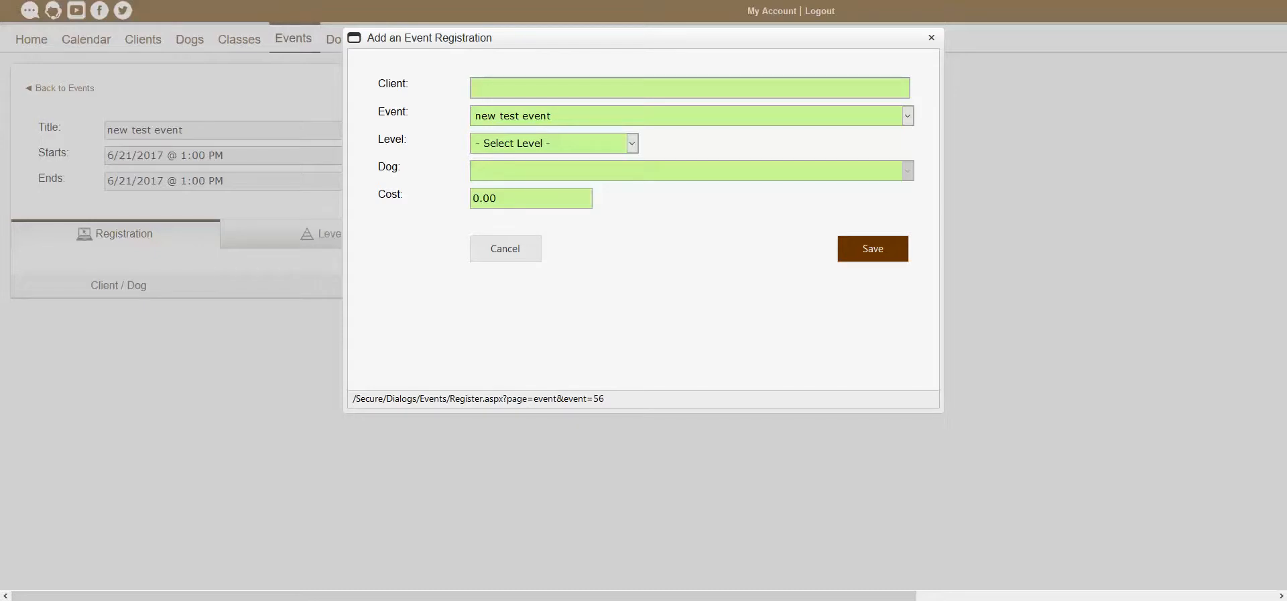
pyautogui.click(560, 96)
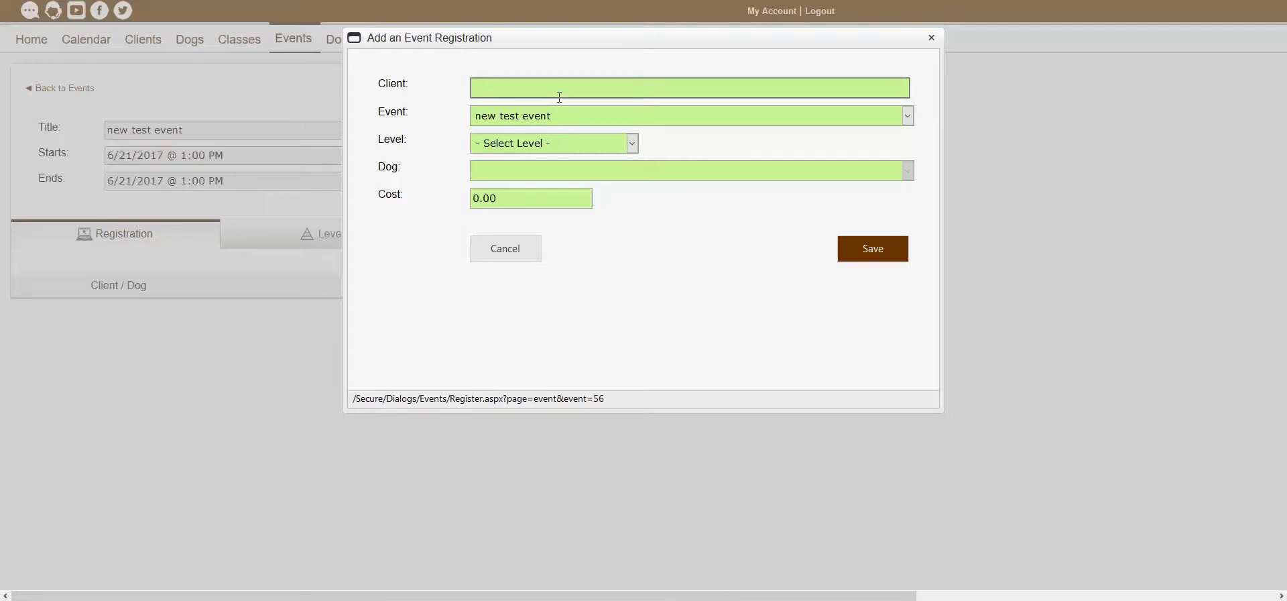
pyautogui.write('new')
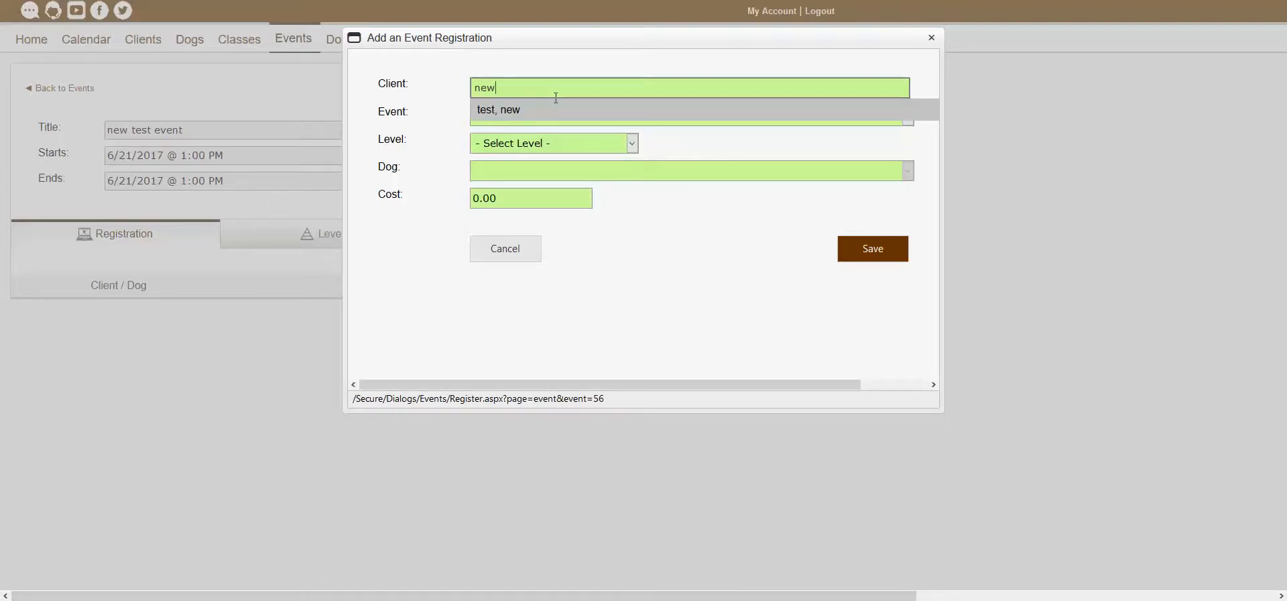
pyautogui.click(524, 110)
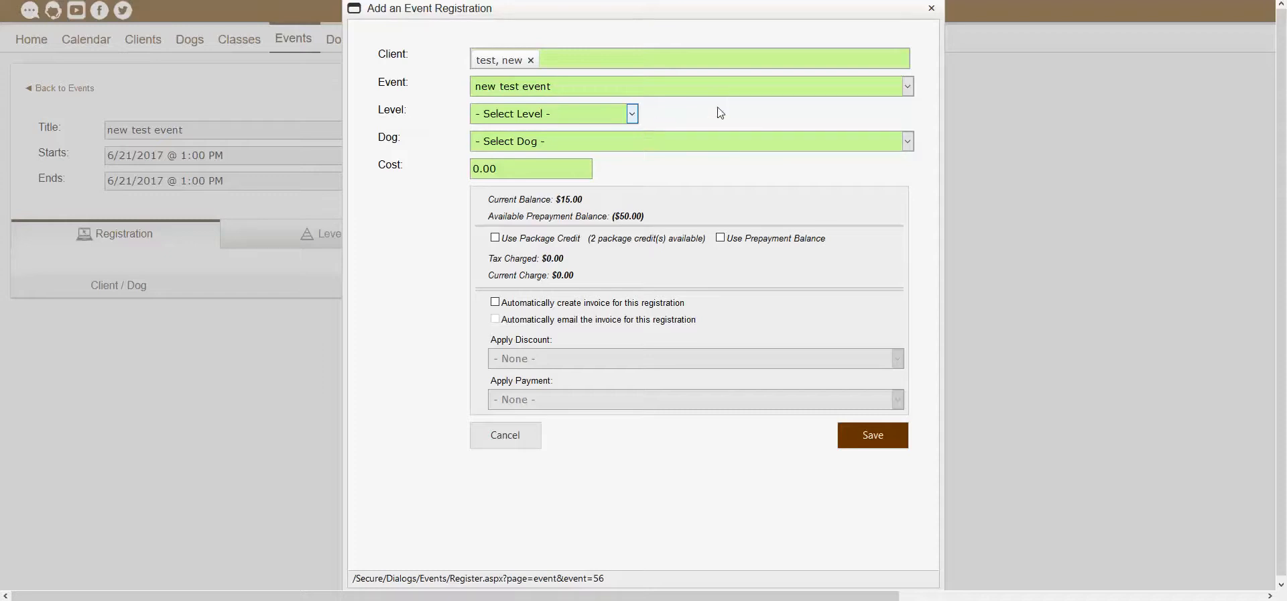
pyautogui.click(737, 89)
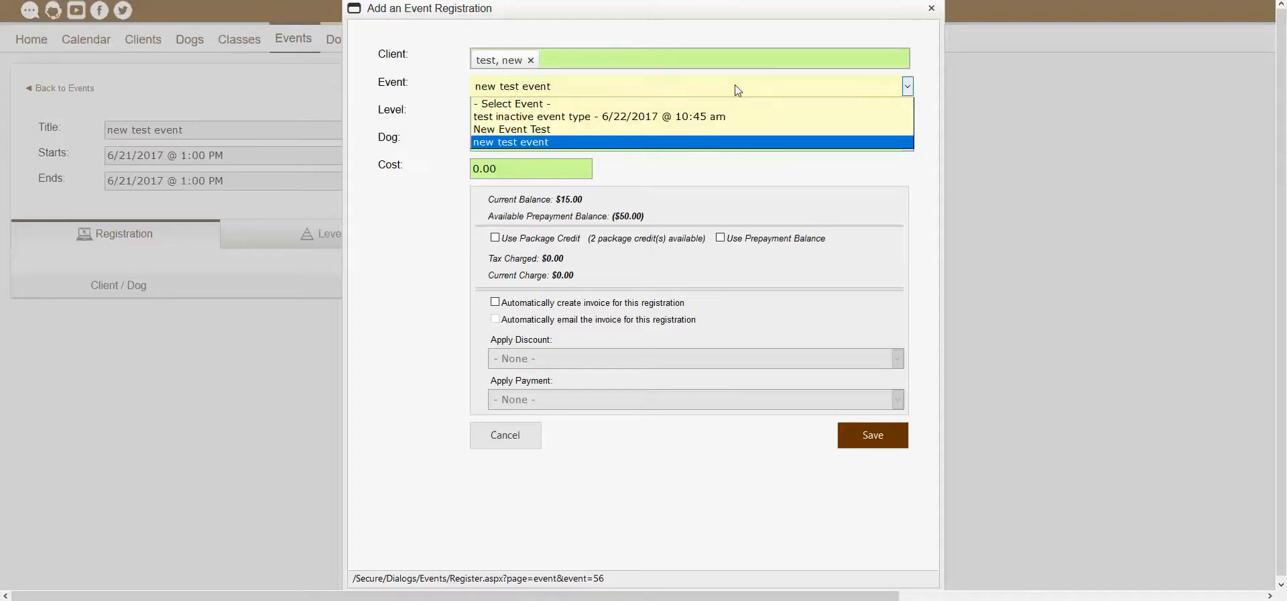
pyautogui.click(745, 92)
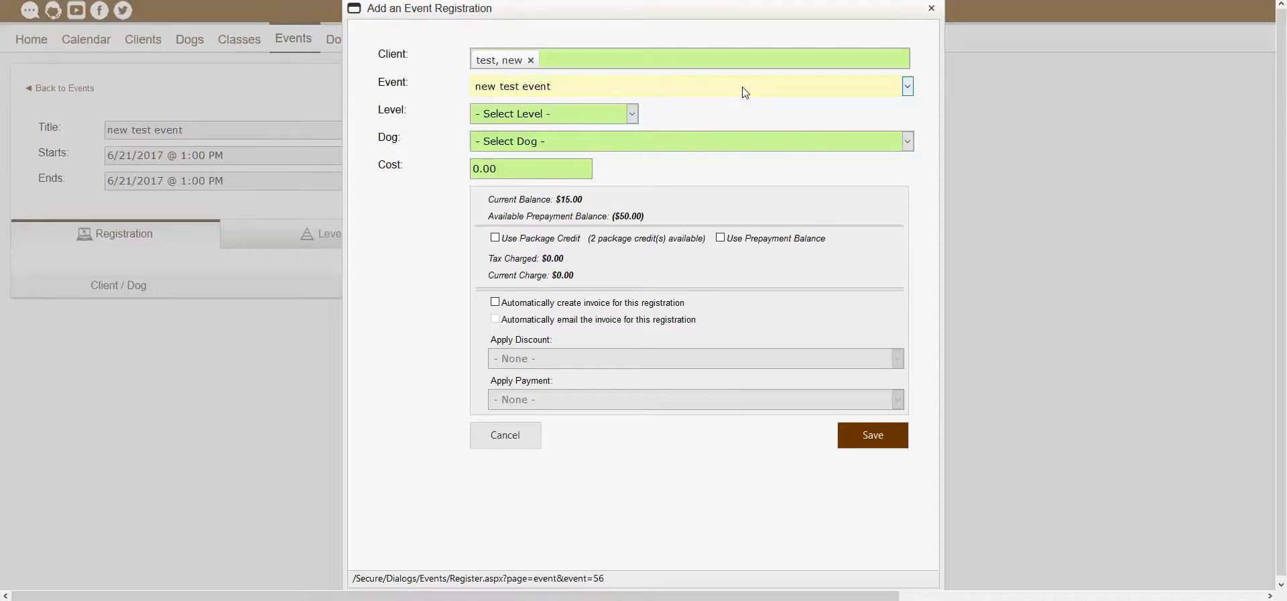
pyautogui.click(1023, 115)
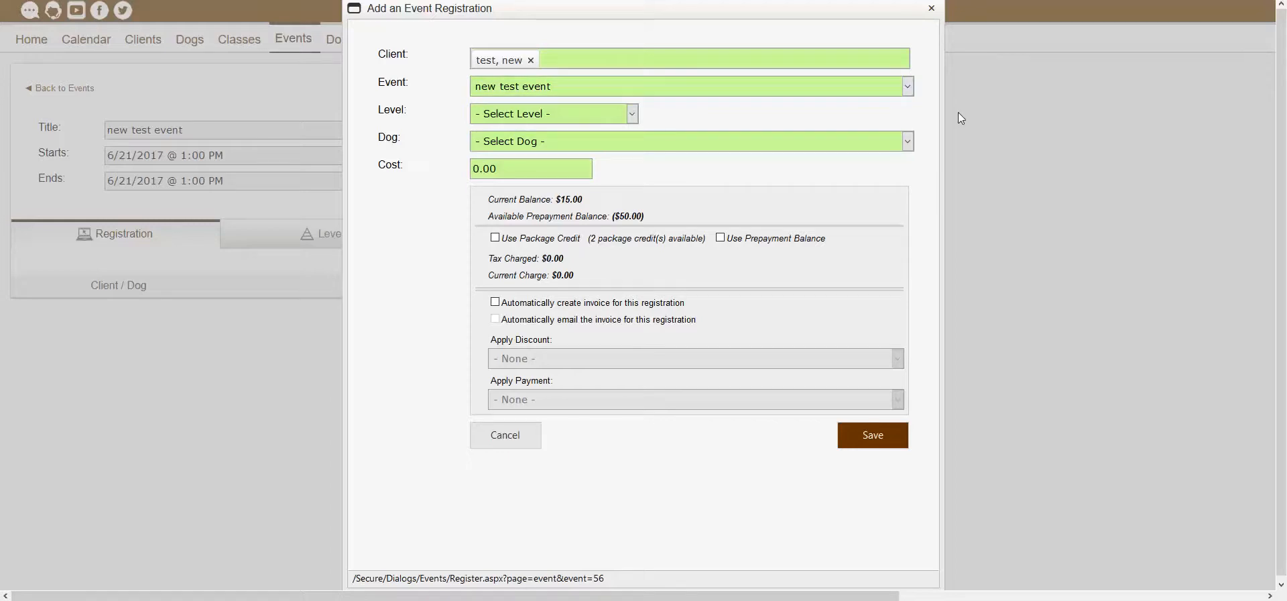
pyautogui.click(690, 95)
pyautogui.click(693, 95)
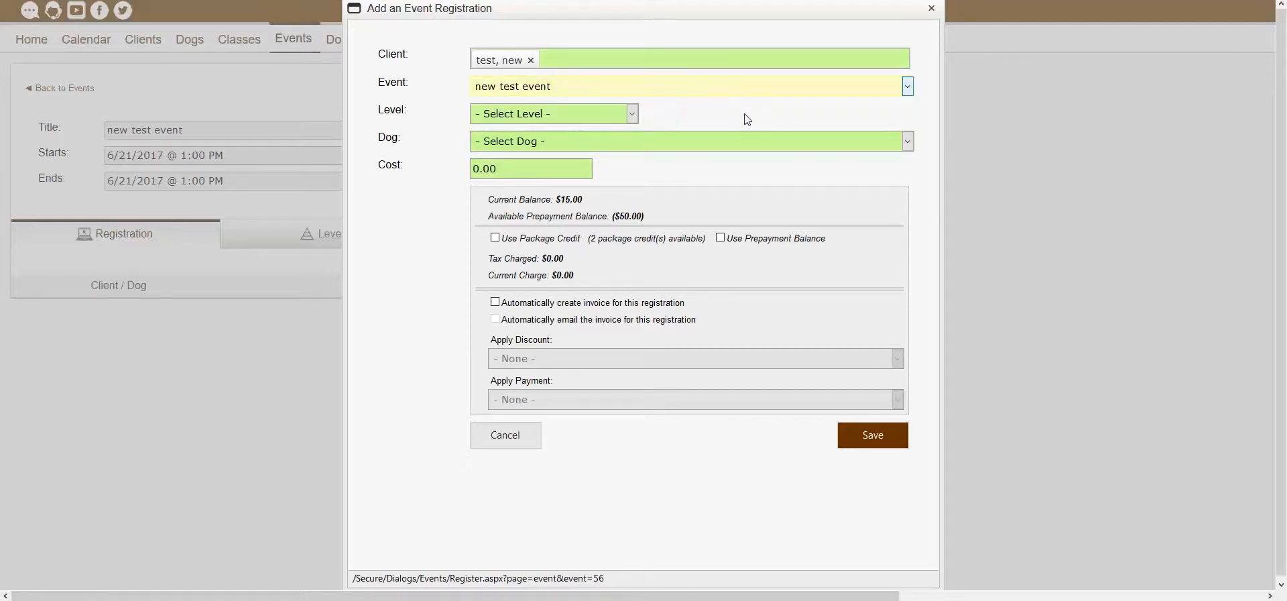
pyautogui.click(928, 144)
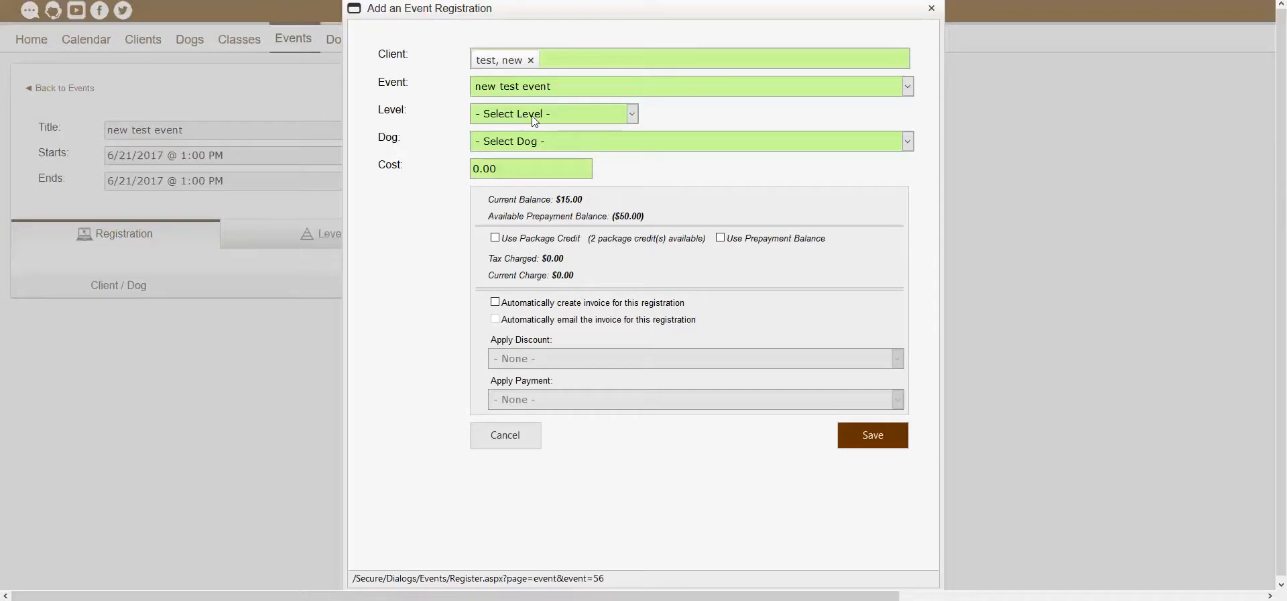
# Step: Fill in the registration with level "test level 1", dog "example dog" and a cost of 15.00
pyautogui.click(560, 112)
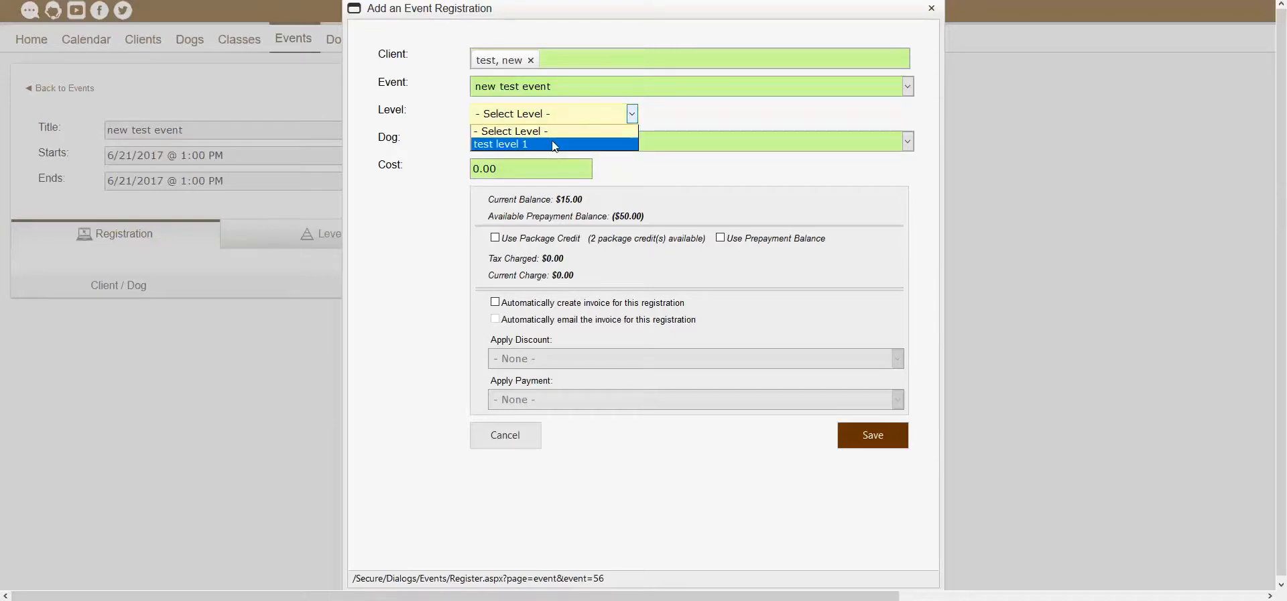
pyautogui.click(555, 144)
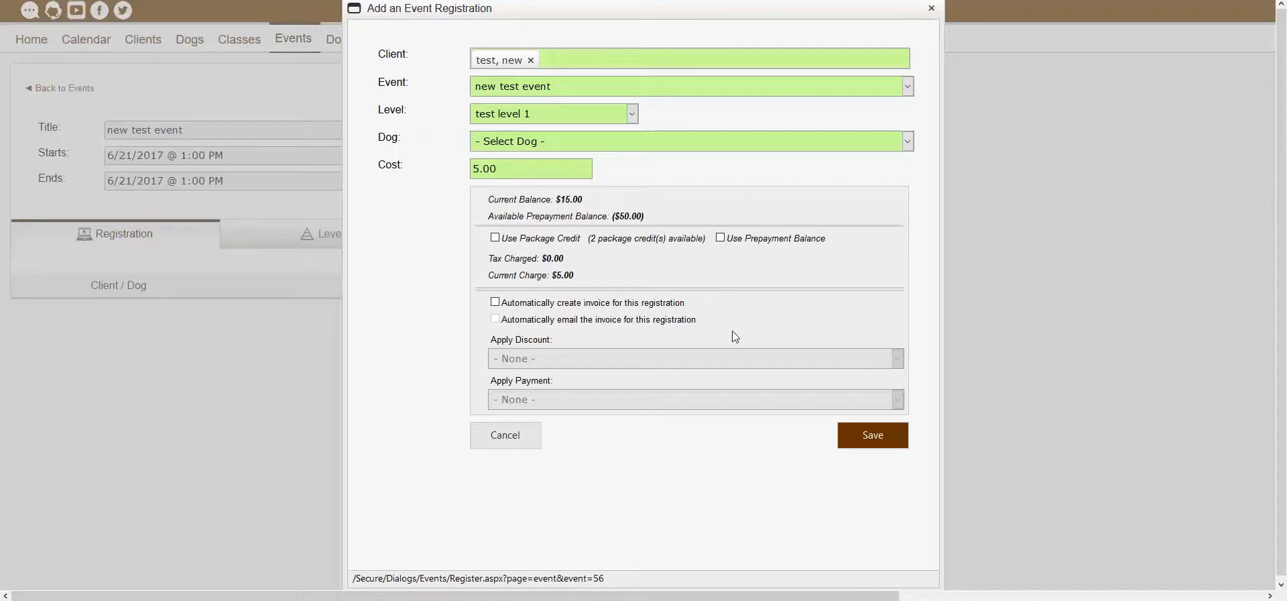
pyautogui.click(573, 147)
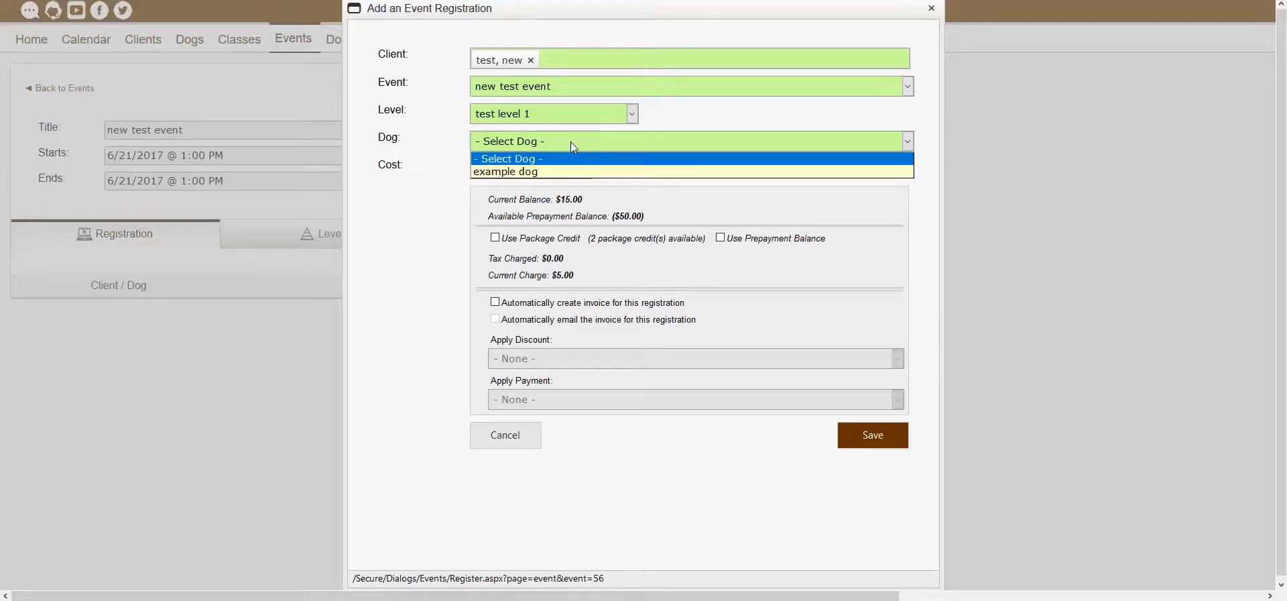
pyautogui.click(561, 172)
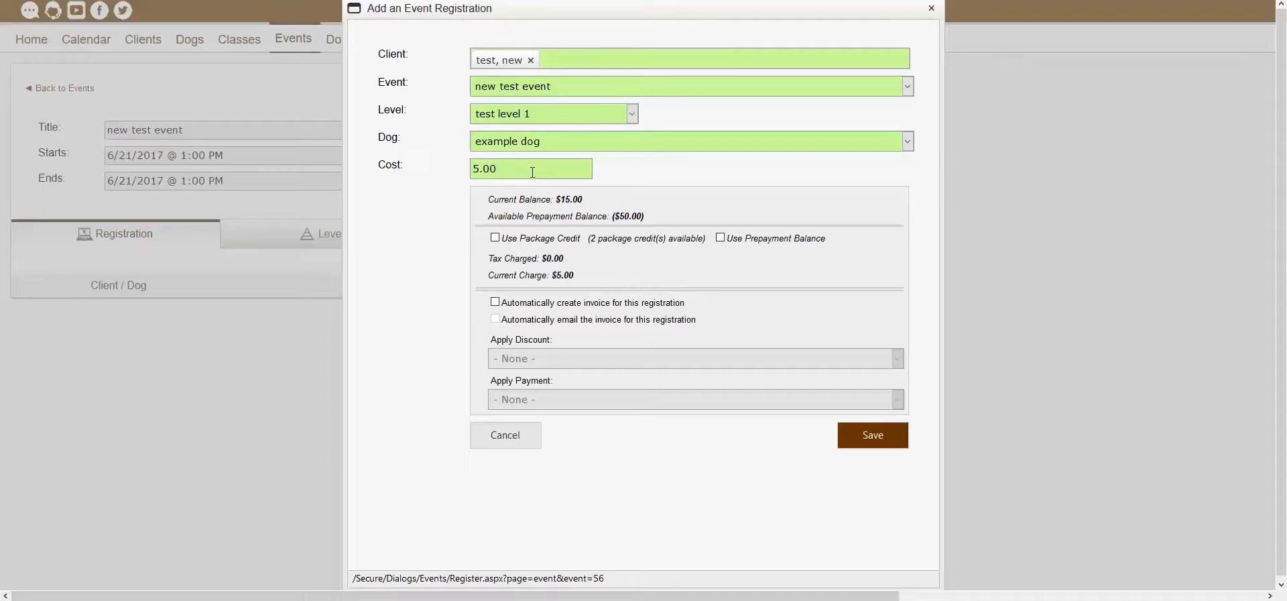
pyautogui.click(472, 170)
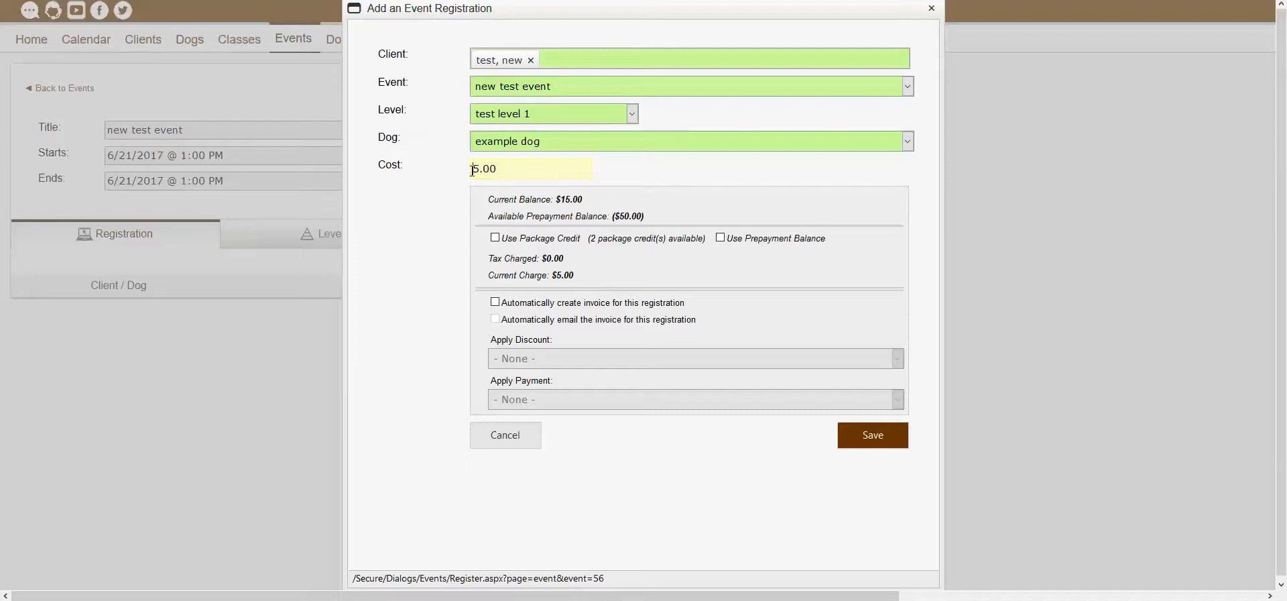
pyautogui.write('1')
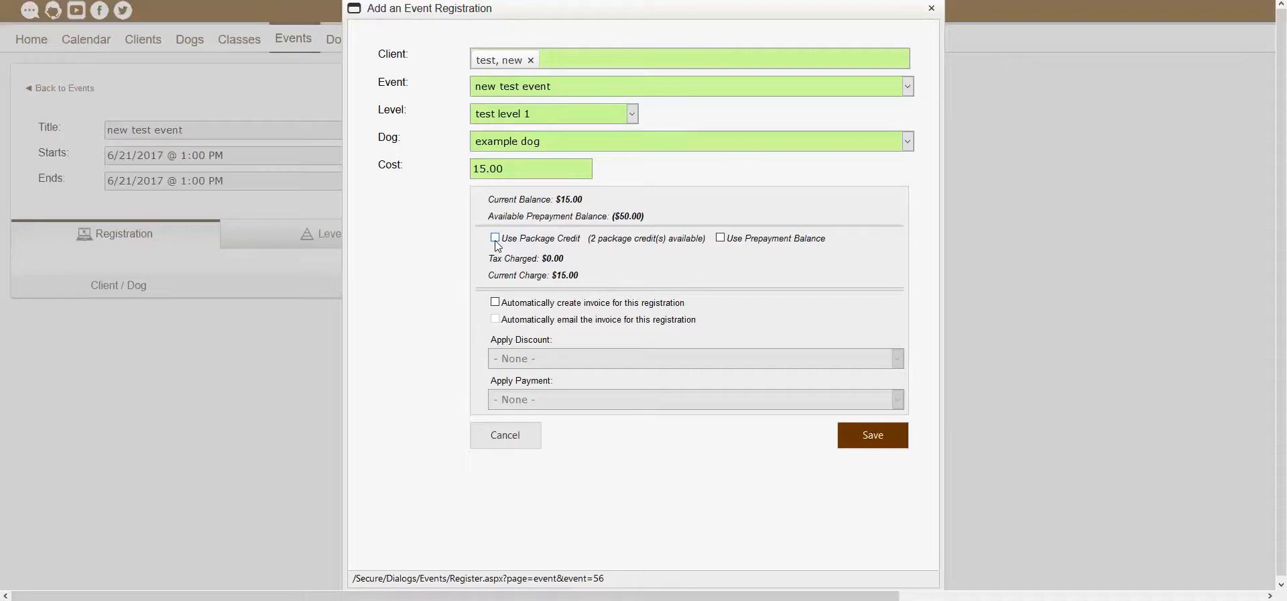
# Step: Try the package credit and prepayment balance options for the registration, clearing each one again
pyautogui.click(496, 238)
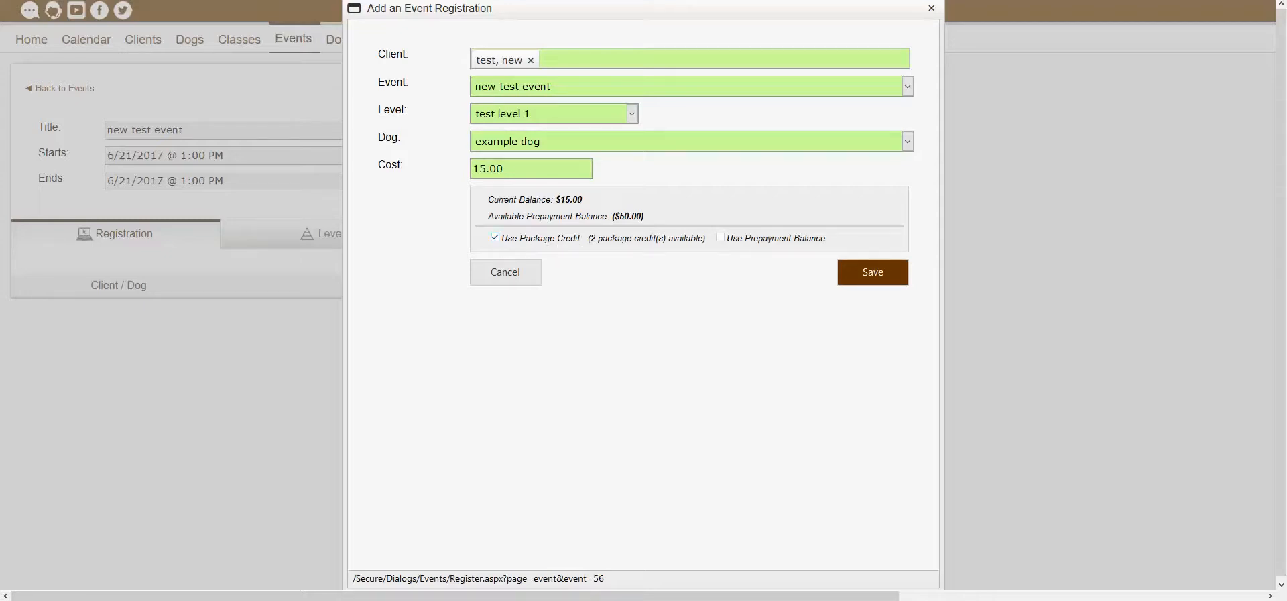
pyautogui.click(496, 238)
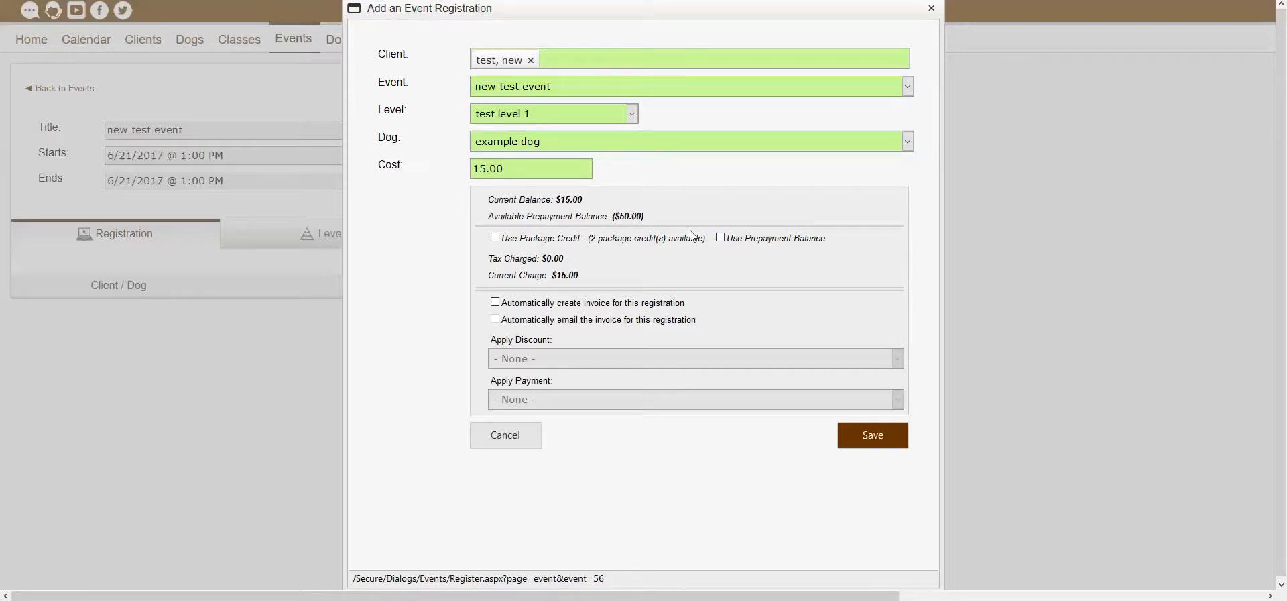
pyautogui.click(721, 239)
pyautogui.click(721, 238)
# Step: Enable automatic creation and emailing of the registration's invoice and apply the "test promo discount"
pyautogui.click(608, 303)
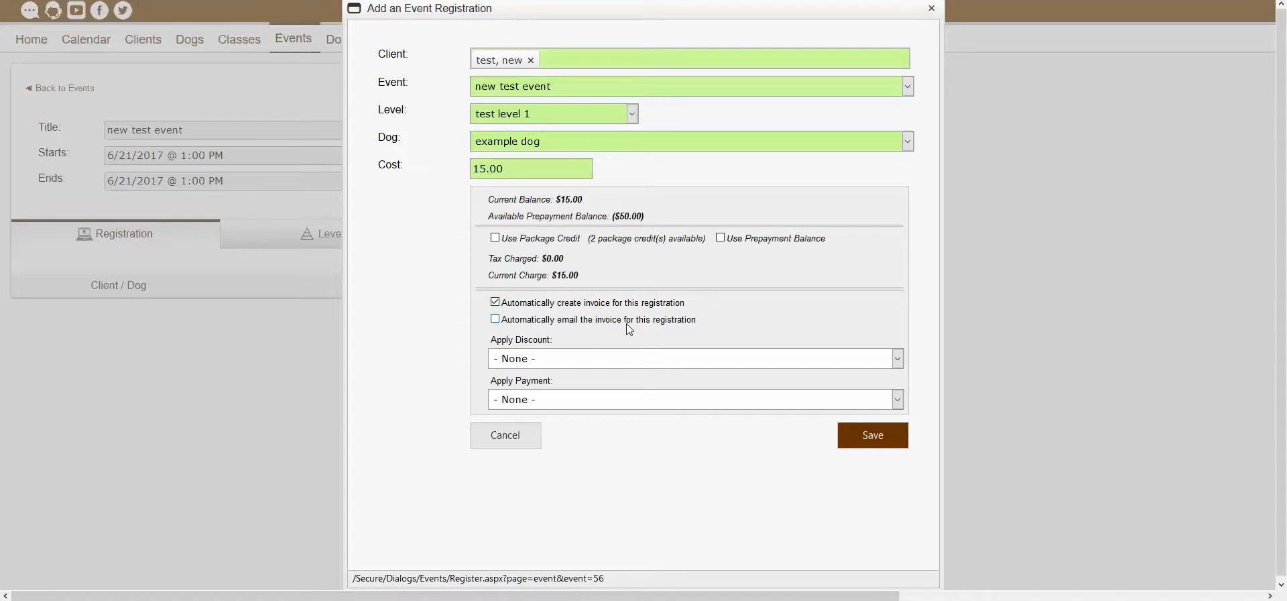
pyautogui.click(495, 319)
pyautogui.click(605, 363)
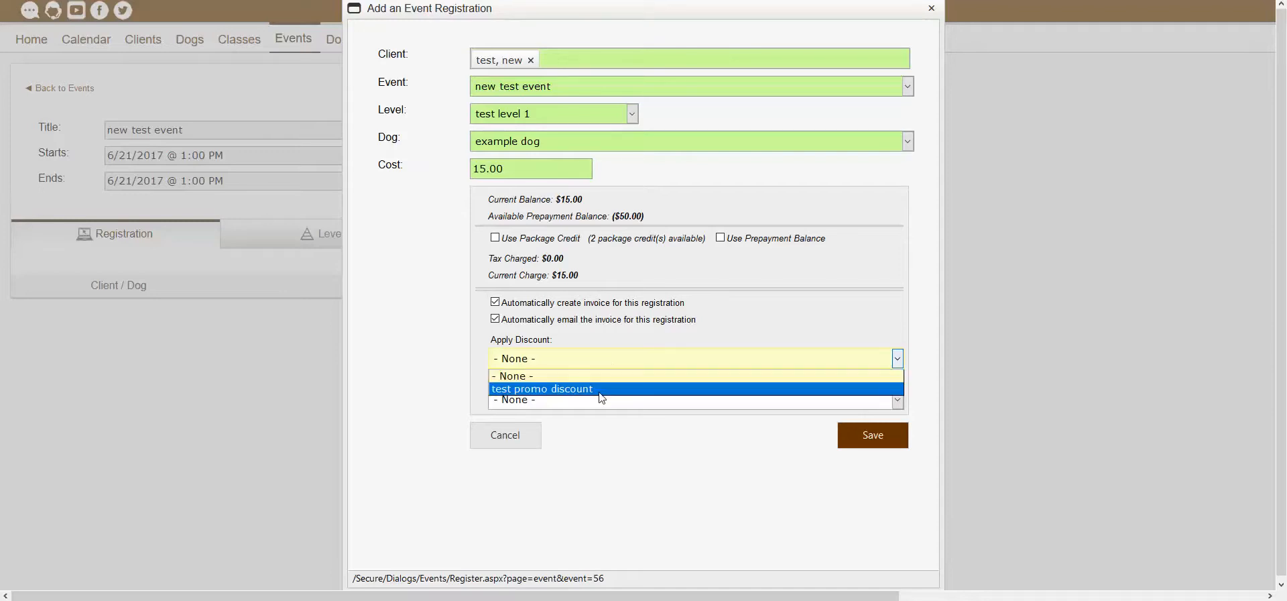
pyautogui.click(589, 391)
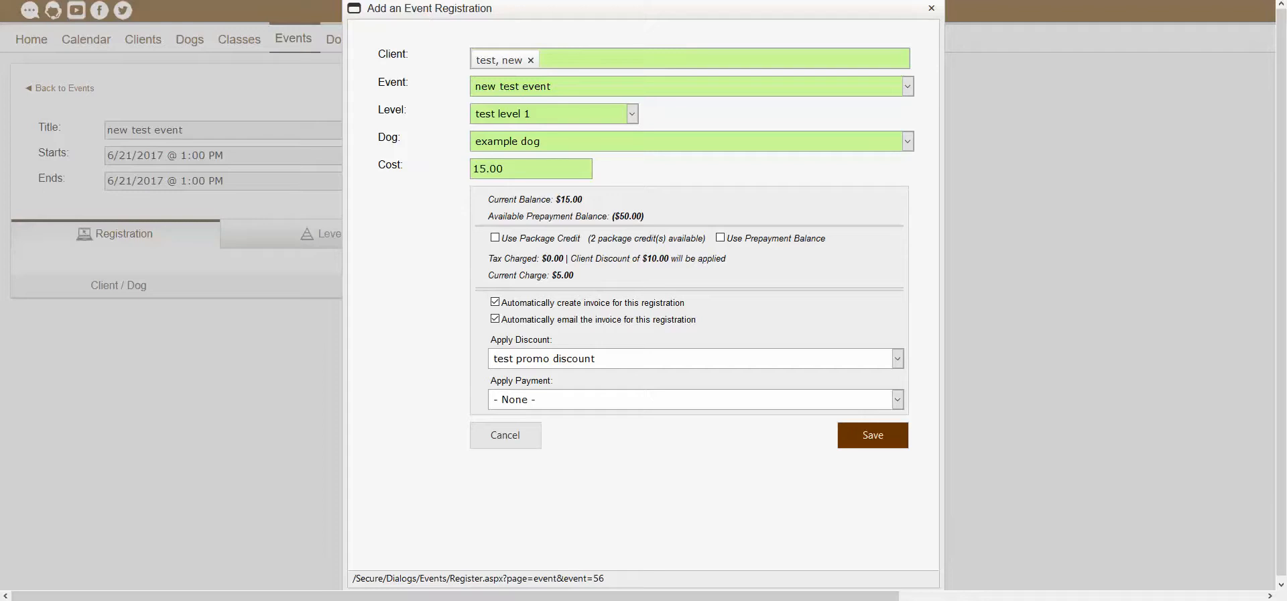
# Step: Apply Cash as the payment method and save the event registration
pyautogui.click(636, 402)
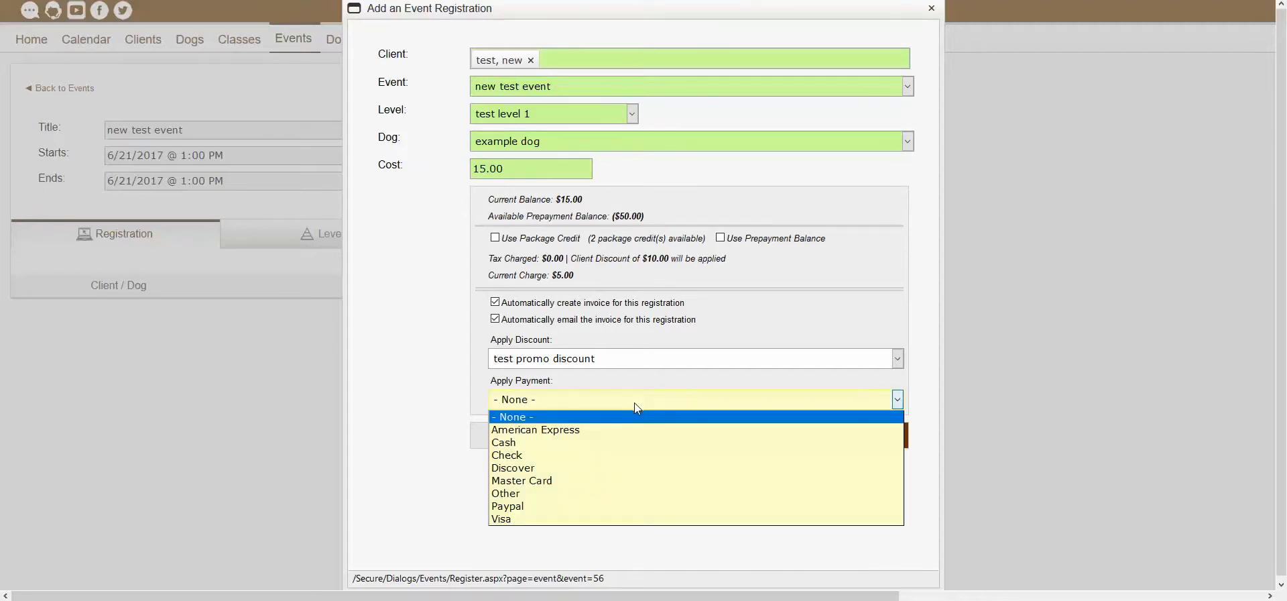
pyautogui.click(602, 448)
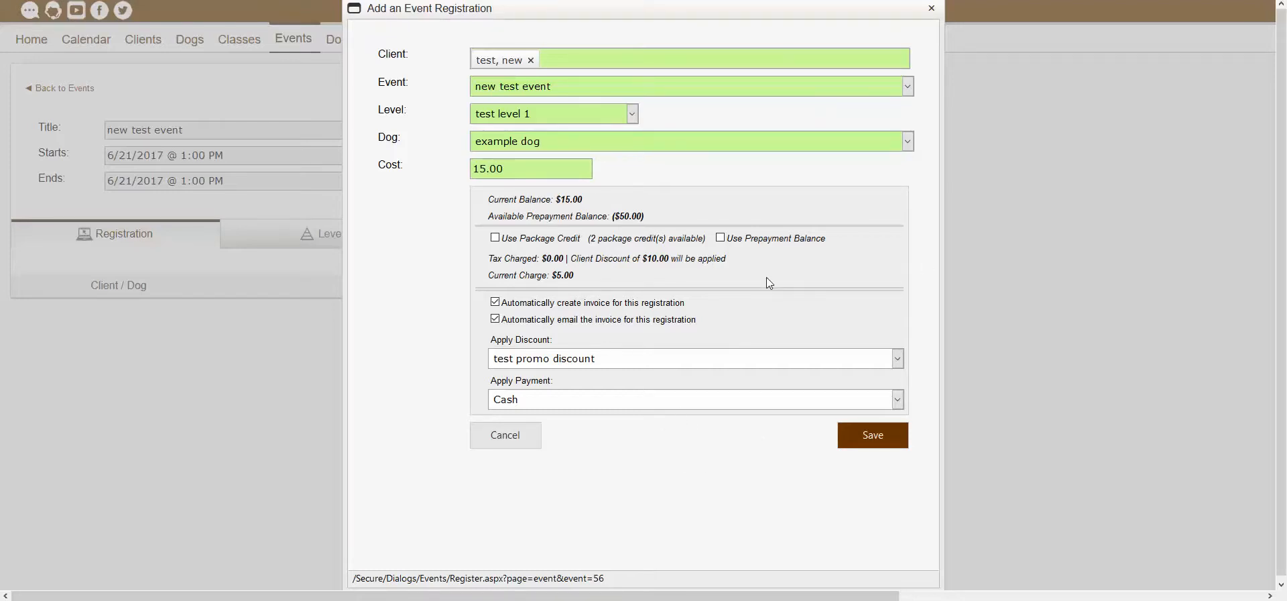
pyautogui.click(852, 439)
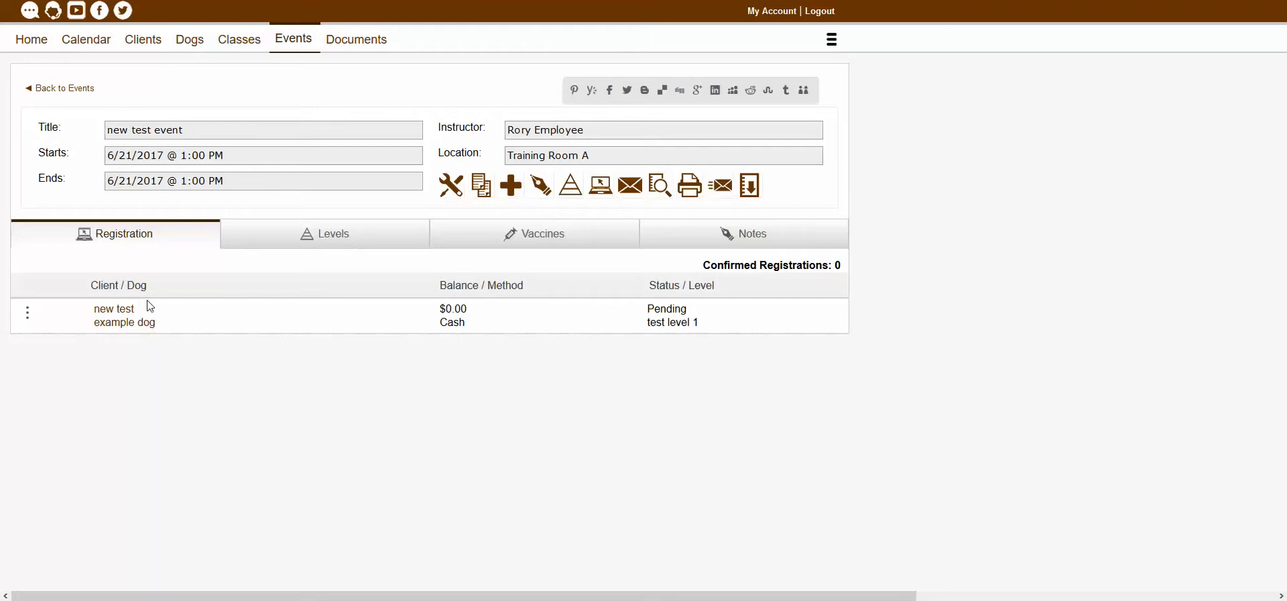
# Step: Show the available actions for the pending registration of "example dog"
pyautogui.click(27, 313)
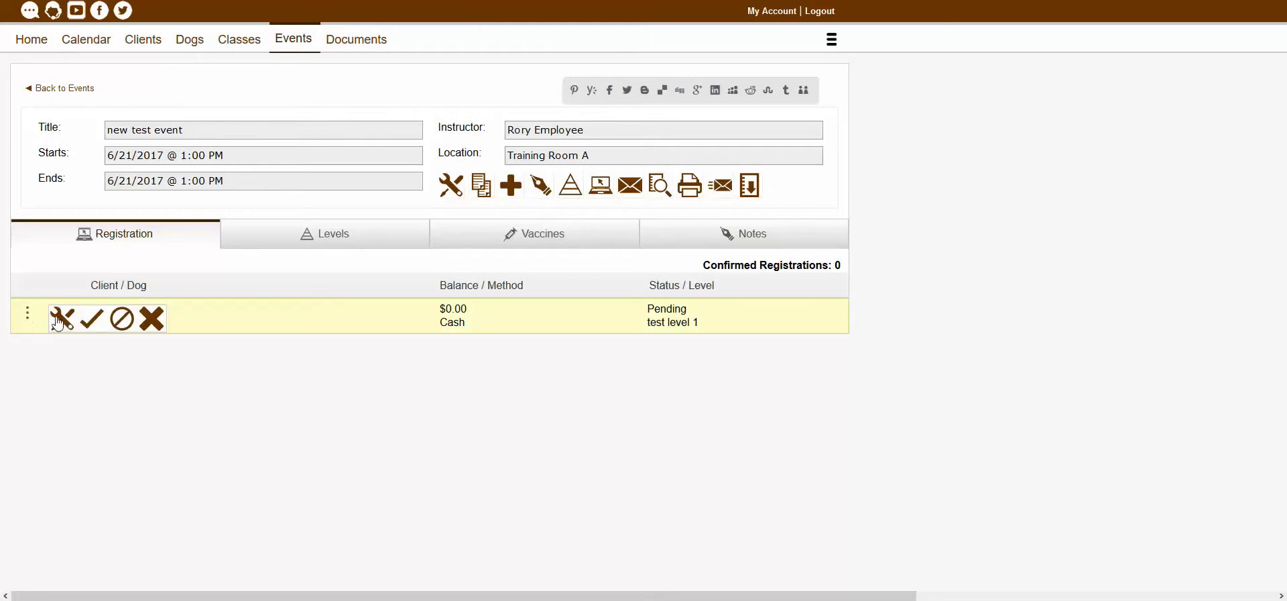